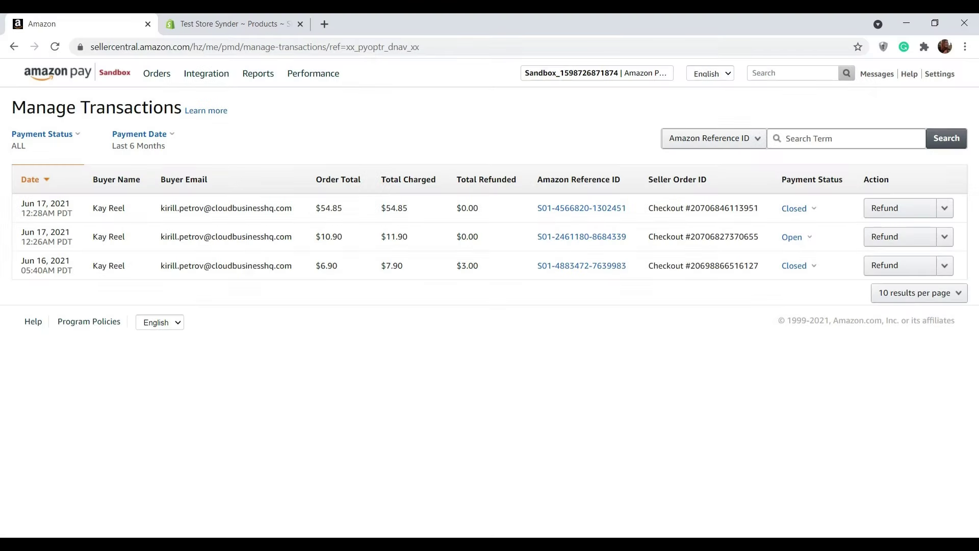
# - Edit Shopify order #1010 to include a Small Luke's Diner (GG) Plaque and update it
pyautogui.click(204, 24)
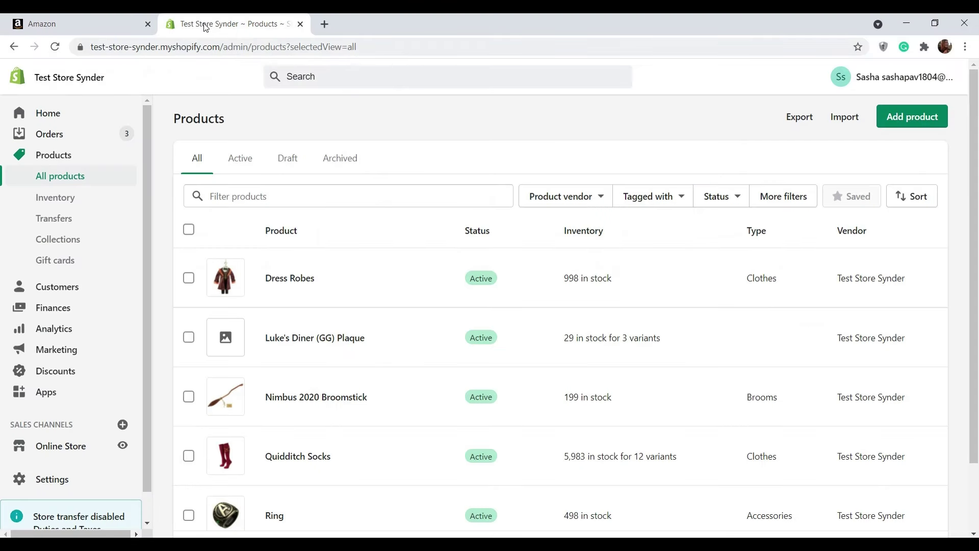
pyautogui.click(50, 134)
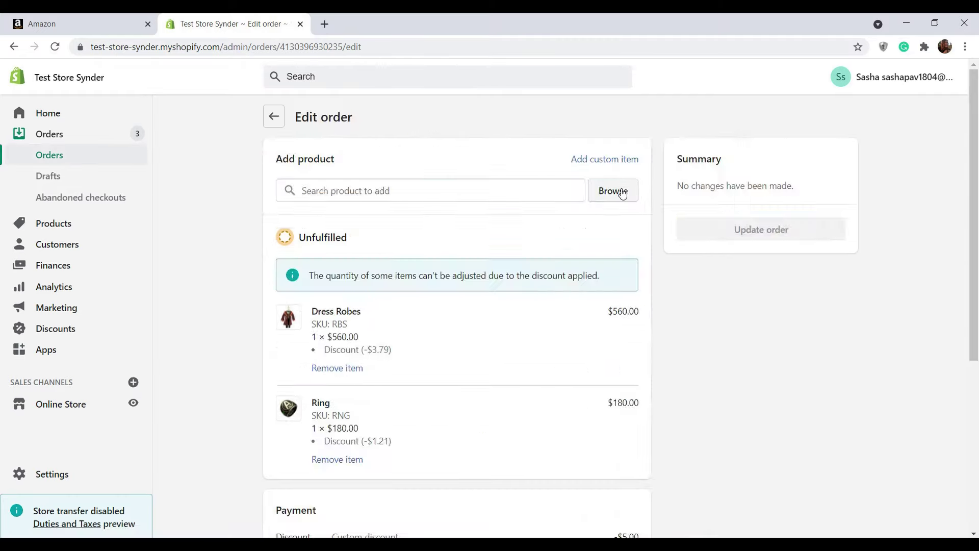
pyautogui.click(621, 190)
pyautogui.click(324, 276)
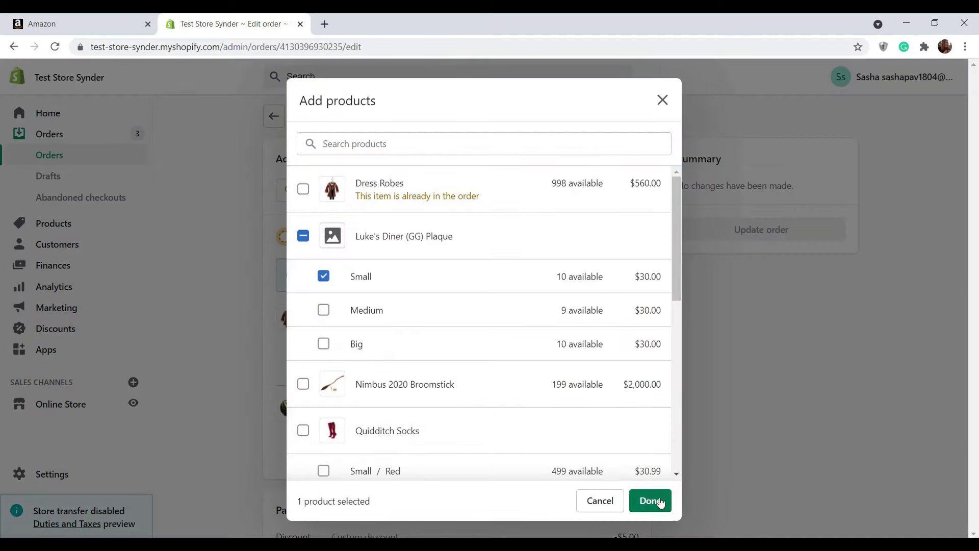
pyautogui.click(652, 501)
pyautogui.scroll(-5, 658, 382)
pyautogui.scroll(4, 658, 383)
pyautogui.click(761, 303)
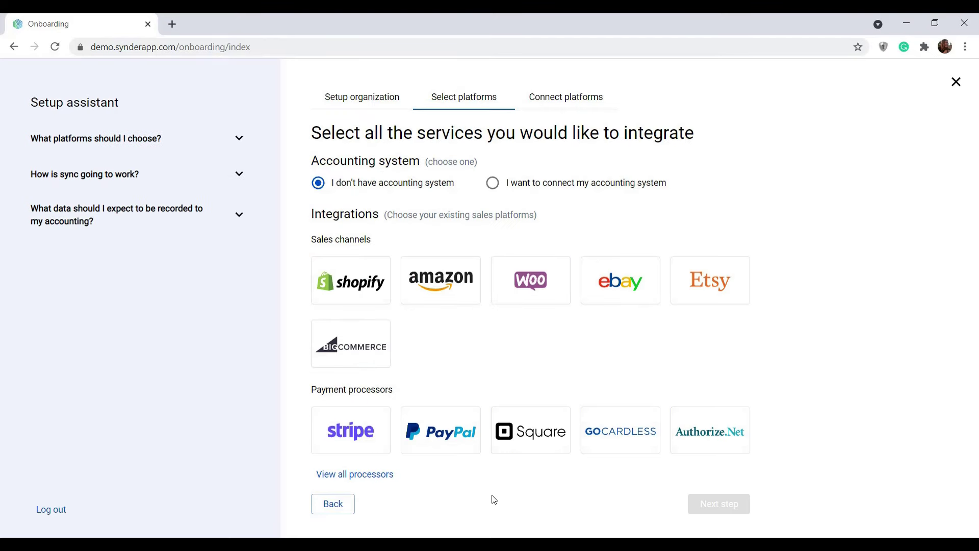
# - Choose the Shopify, Amazon and Stripe tiles, then complete Synder account creation
pyautogui.click(351, 280)
pyautogui.click(441, 281)
pyautogui.click(351, 431)
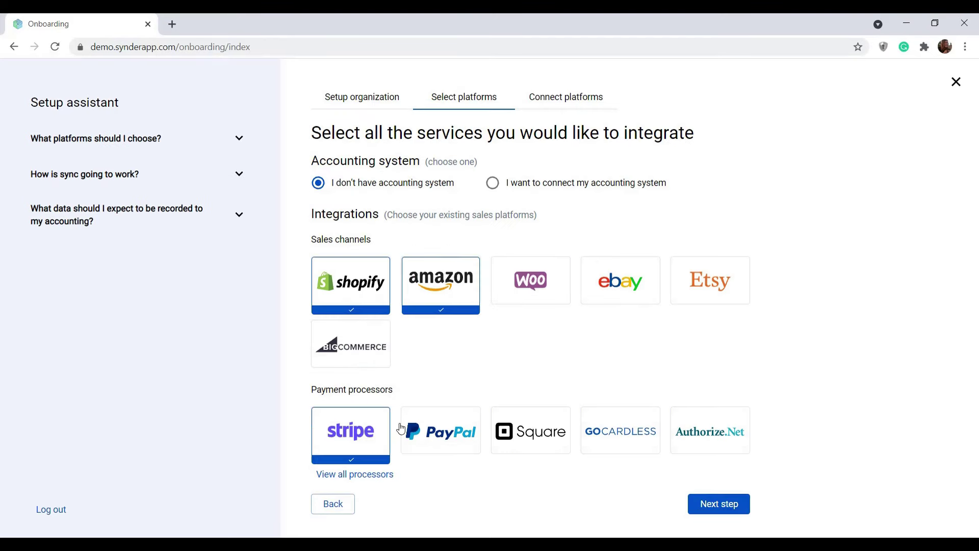
pyautogui.click(718, 504)
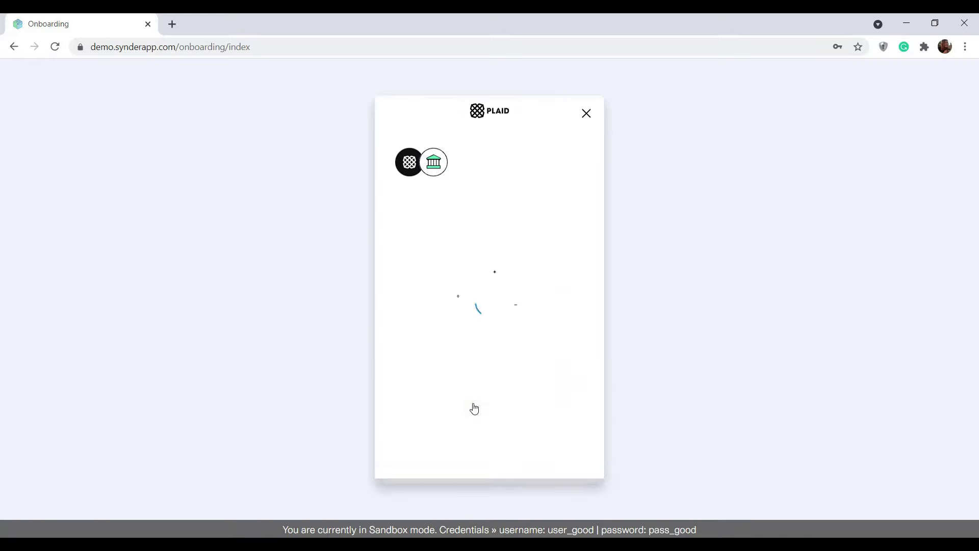
pyautogui.click(413, 439)
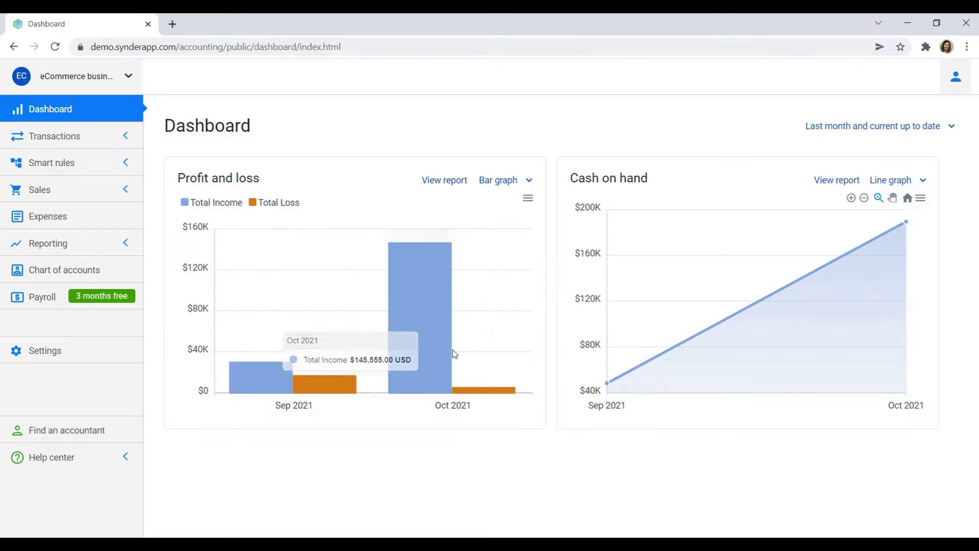
# - Open the full report from the dashboard's Profit and loss card
pyautogui.click(444, 180)
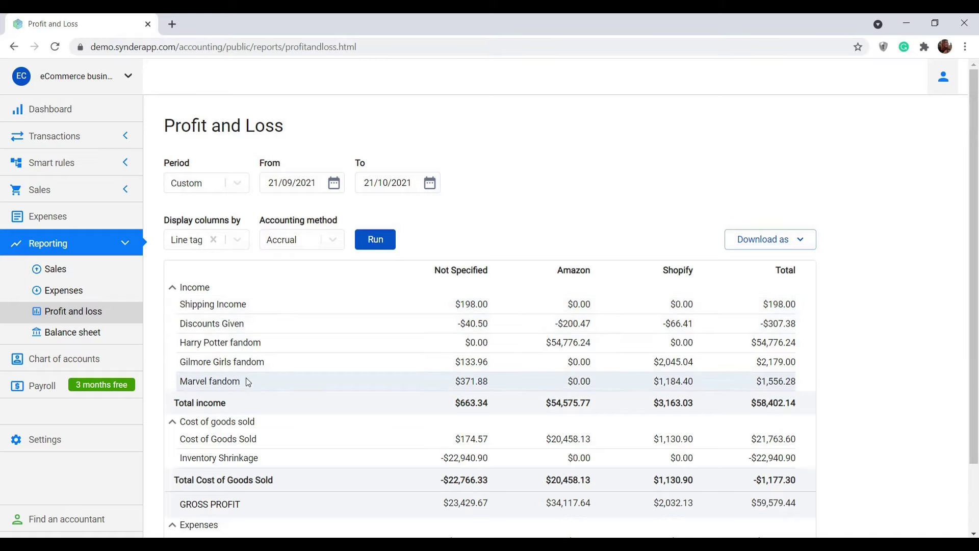
# - View Products and services under Sales, then the Balance sheet under Reporting
pyautogui.click(40, 189)
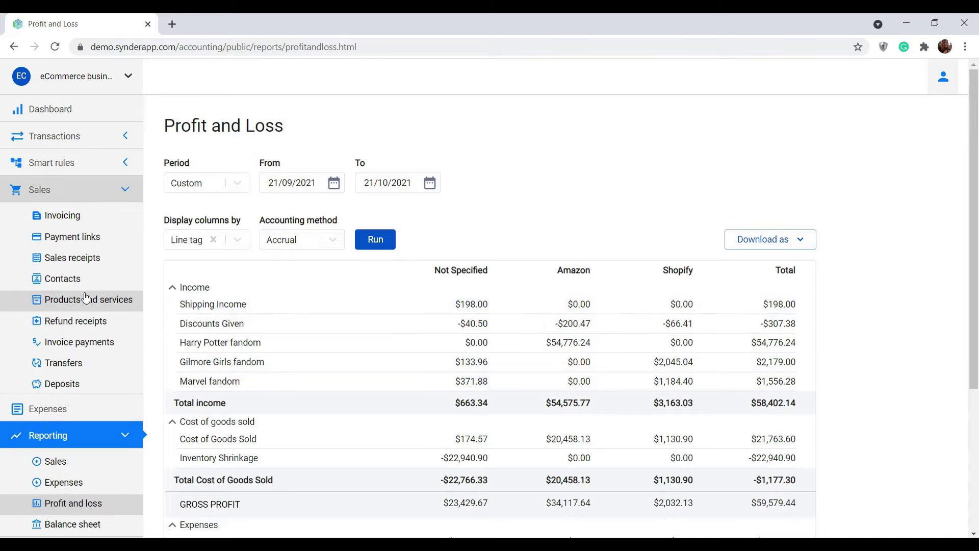
pyautogui.click(84, 299)
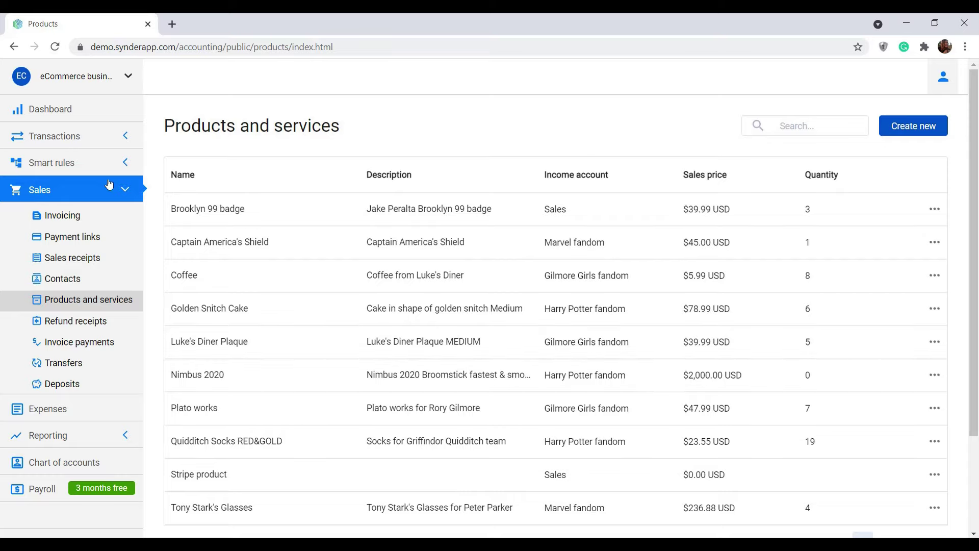
pyautogui.click(61, 434)
pyautogui.click(48, 393)
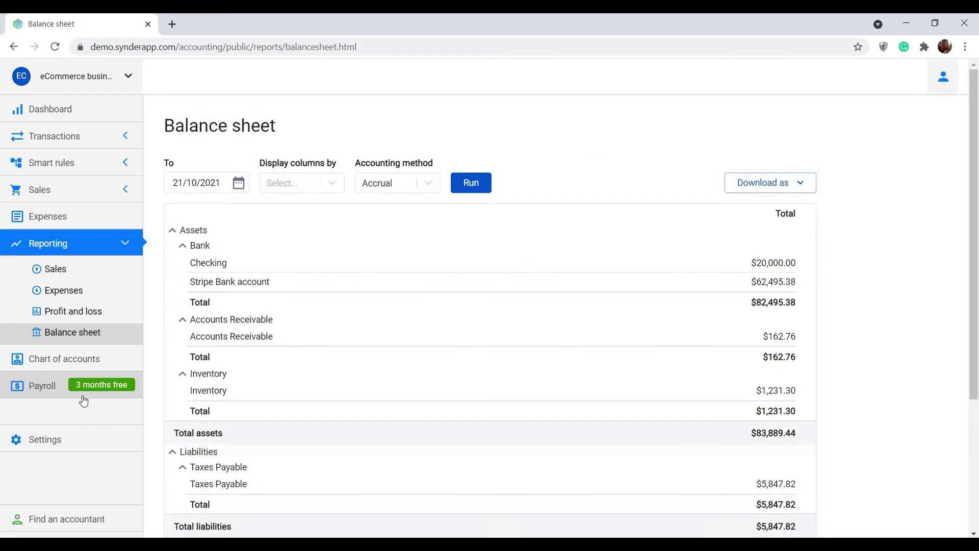
pyautogui.scroll(-2, 245, 398)
pyautogui.scroll(-2, 245, 384)
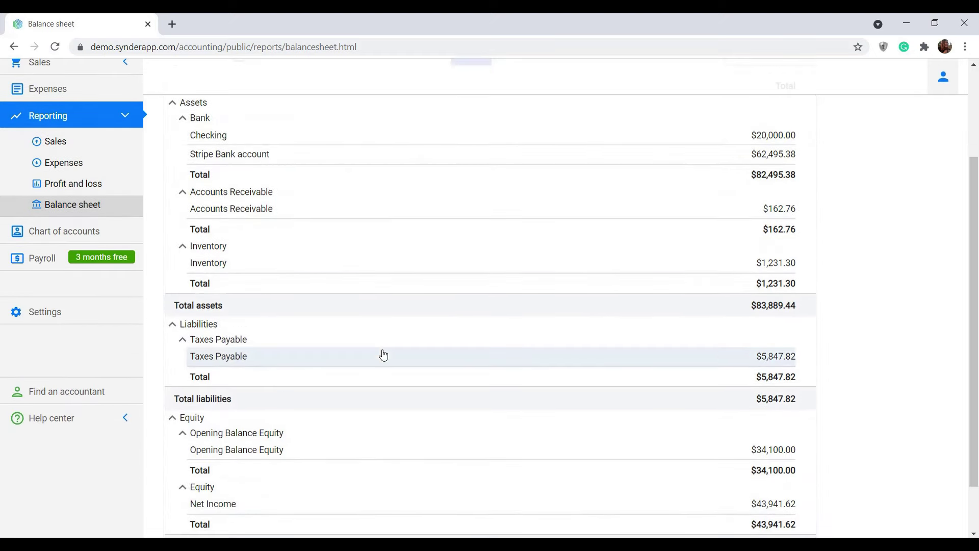